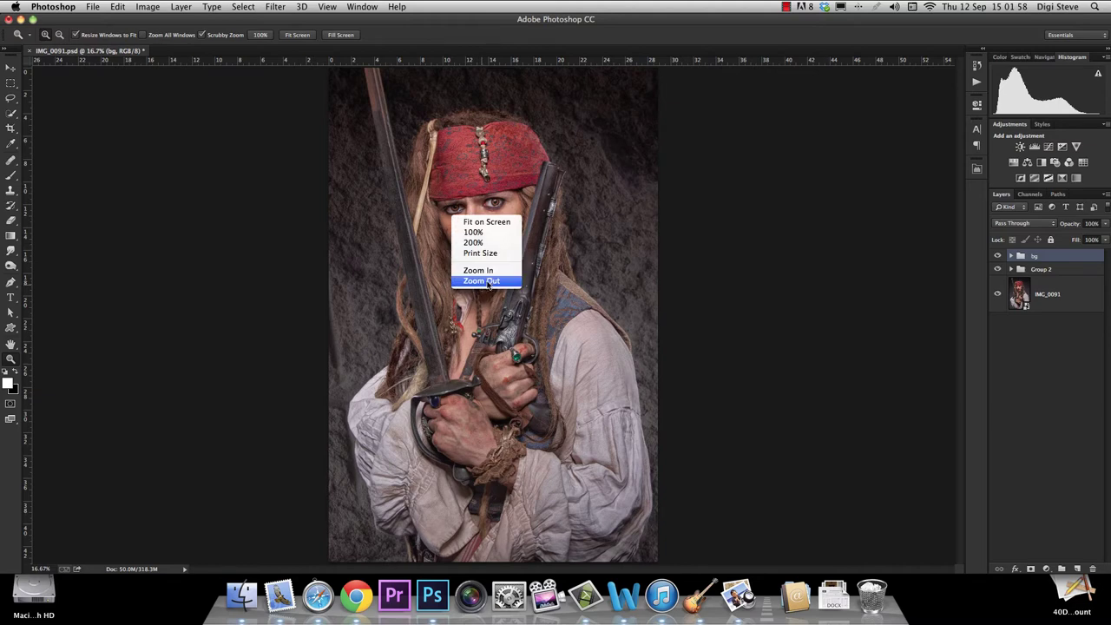
# Step: Compare the portrait with and without the bg layer group
pyautogui.click(480, 281)
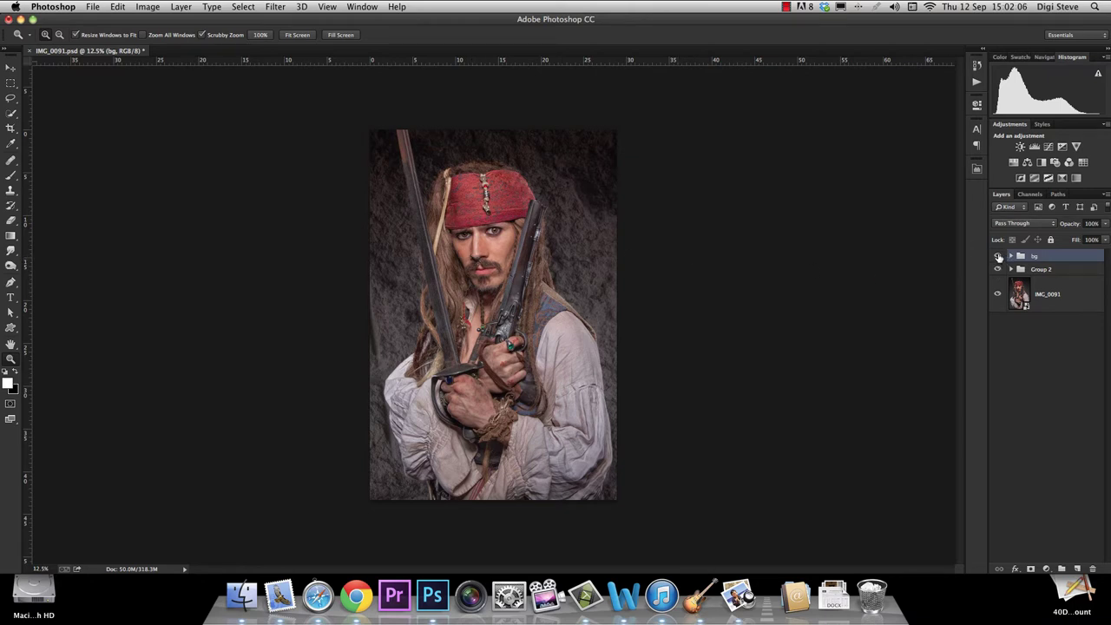
pyautogui.click(998, 257)
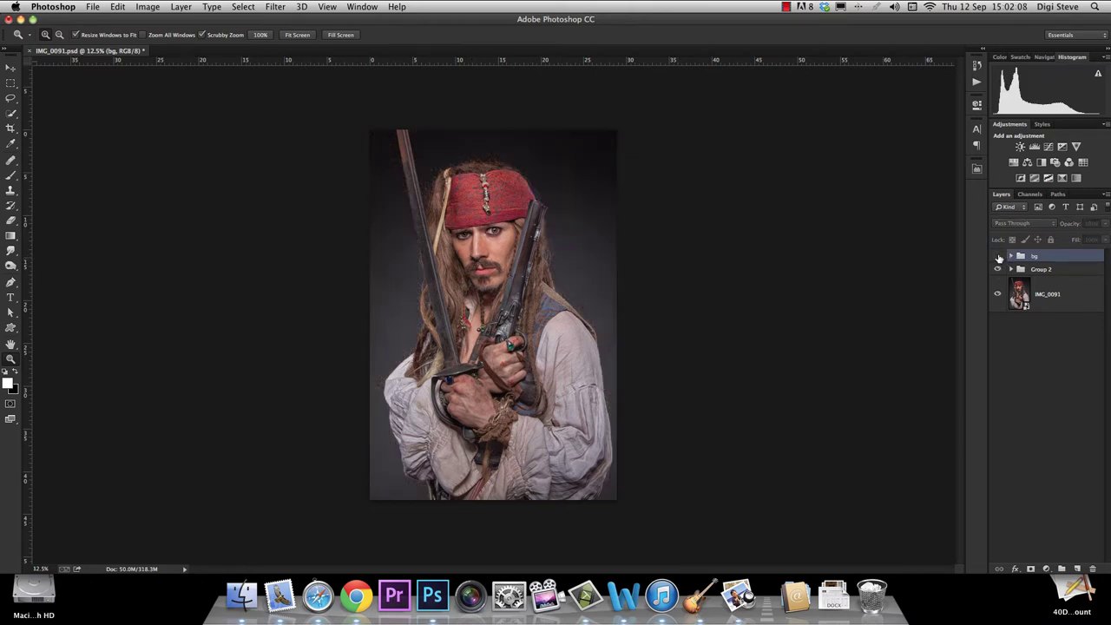
pyautogui.click(998, 257)
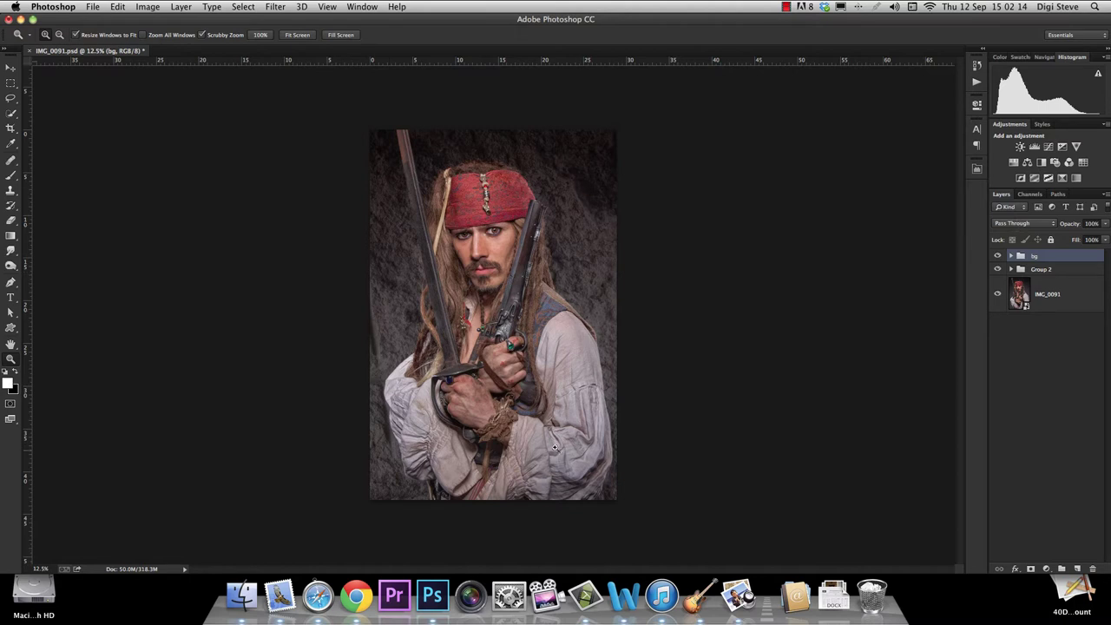
pyautogui.rightClick(491, 252)
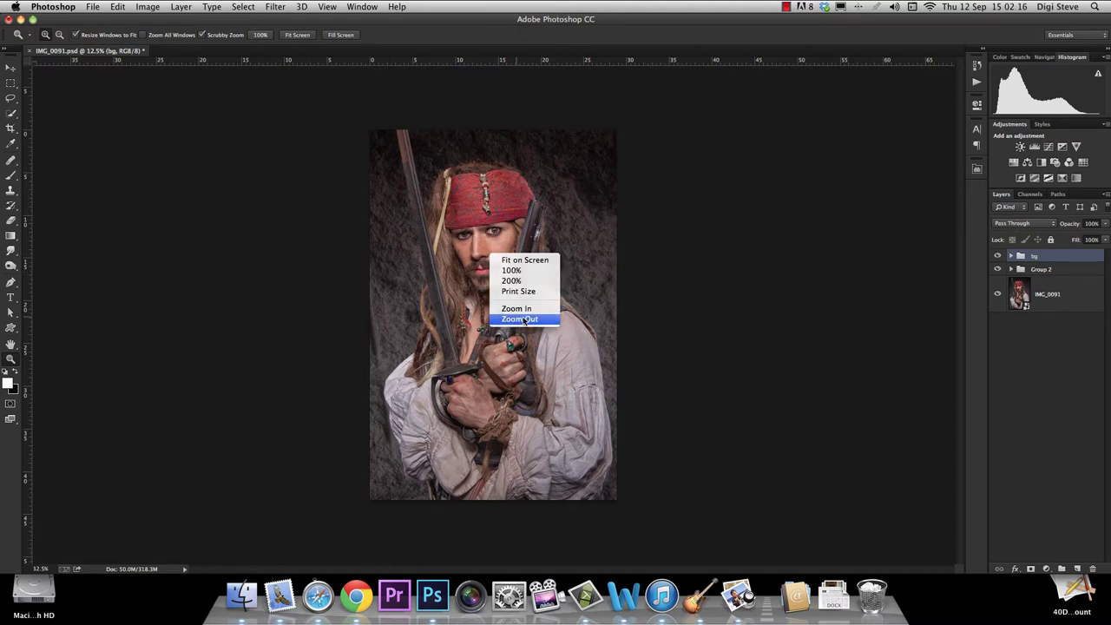
pyautogui.click(523, 319)
pyautogui.click(485, 302)
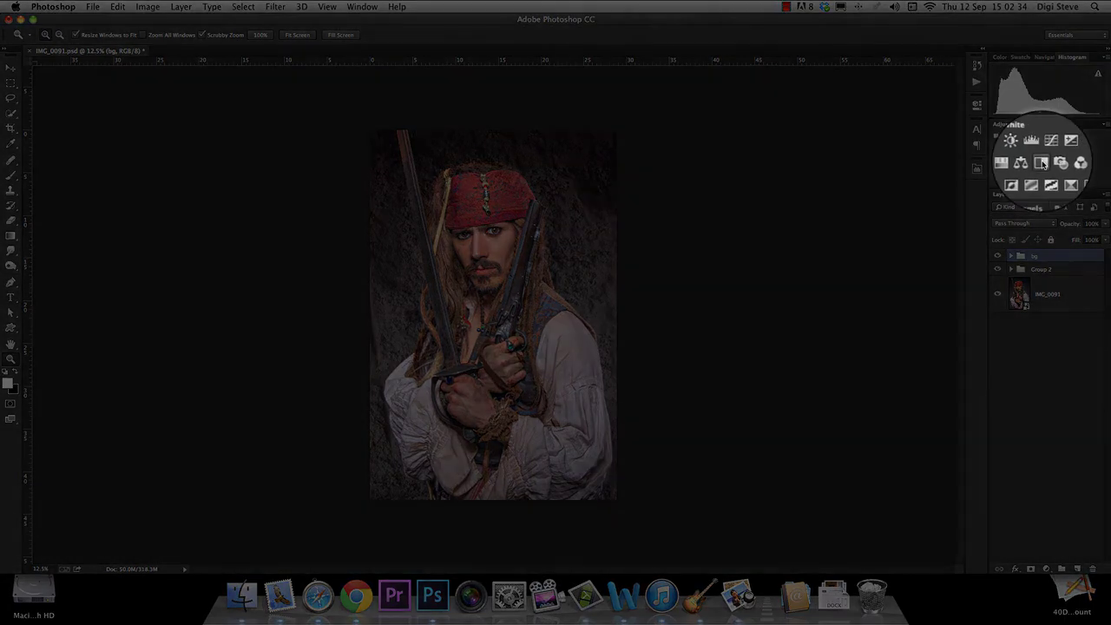
pyautogui.click(1046, 569)
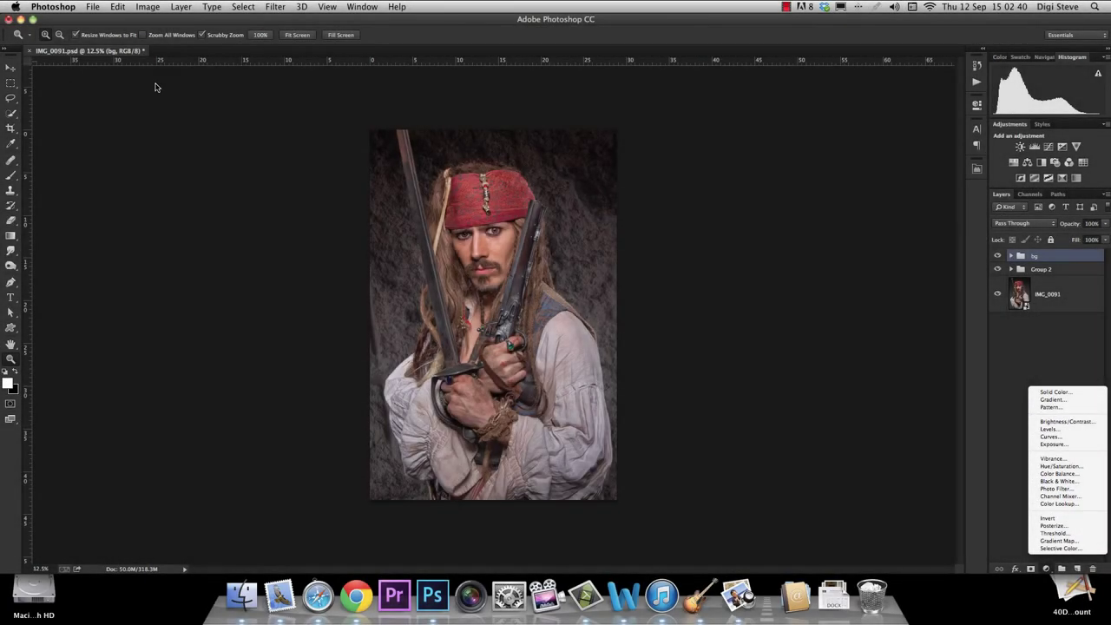
pyautogui.click(178, 9)
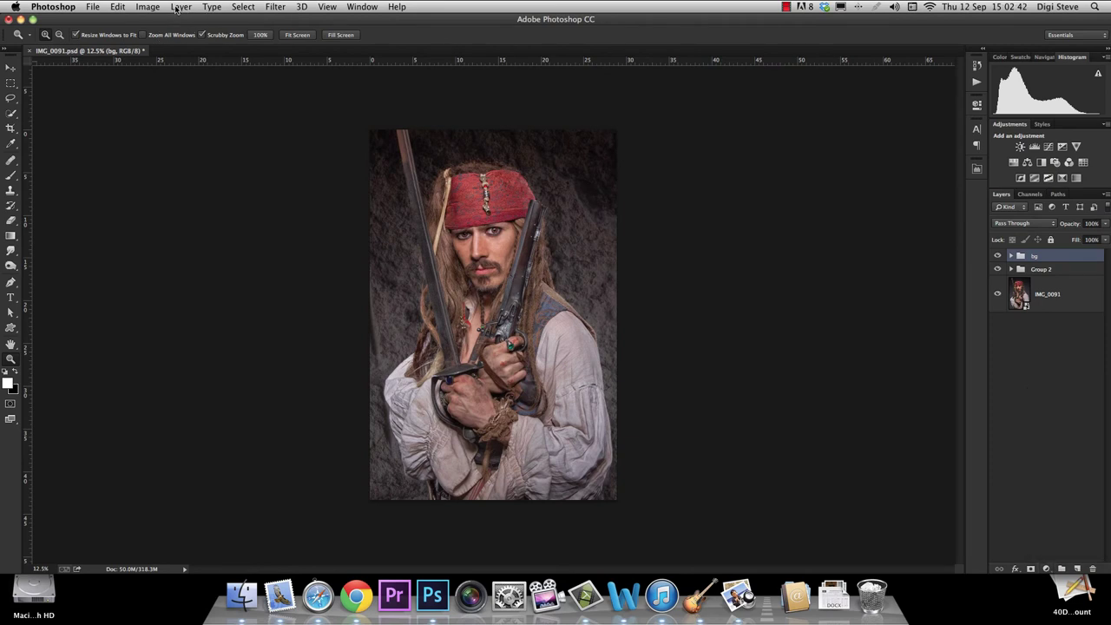
pyautogui.click(180, 9)
pyautogui.moveTo(209, 133)
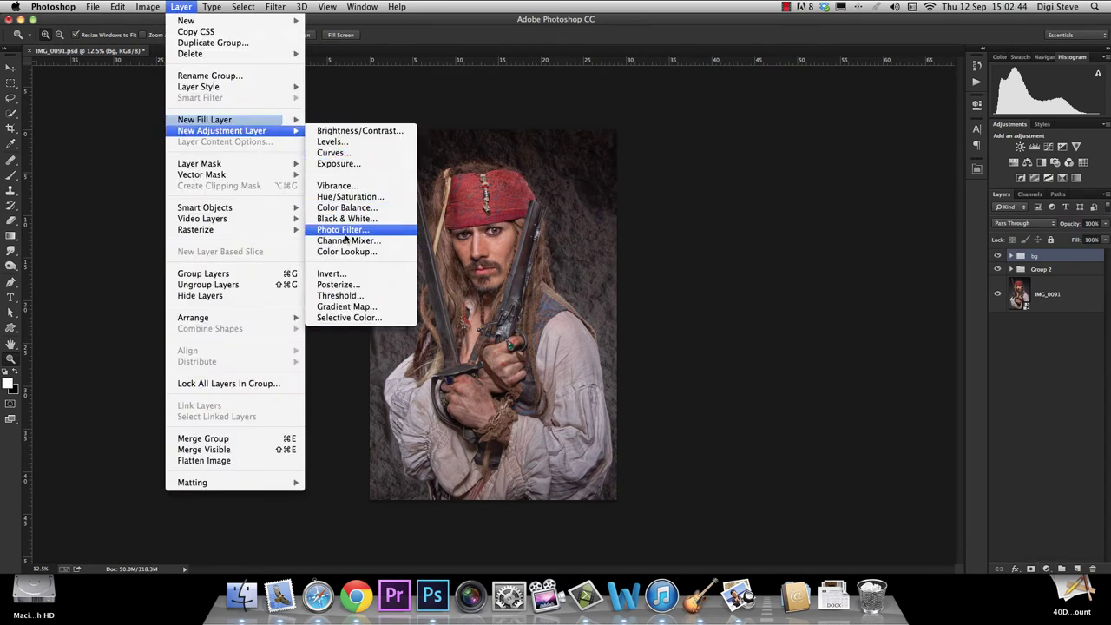
pyautogui.click(390, 23)
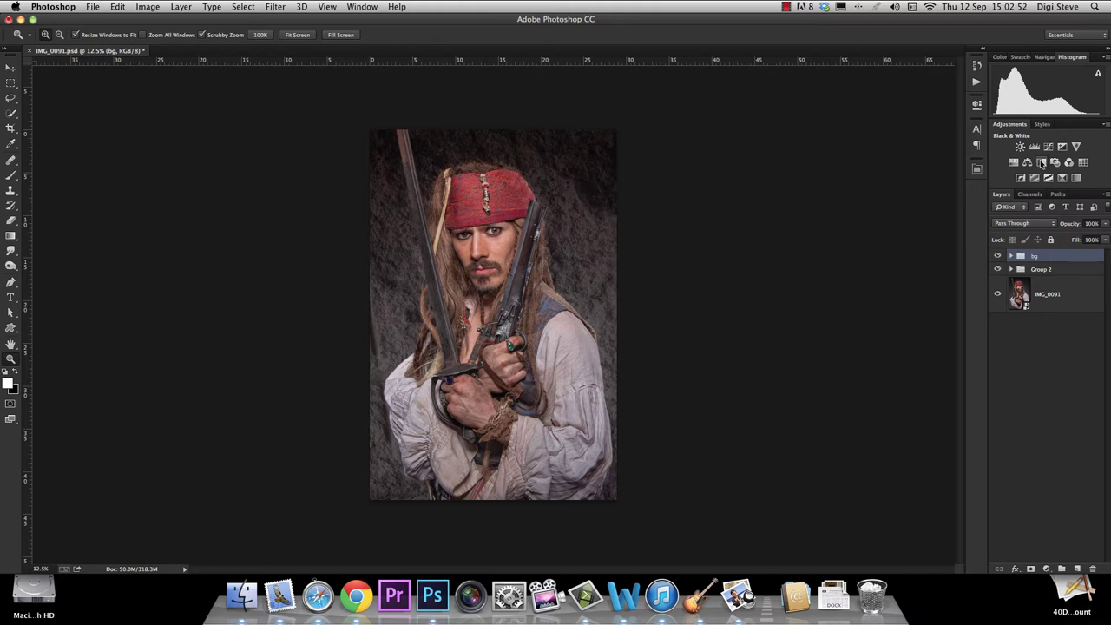
# Step: Add a Black & White adjustment layer above the bg group and set its blend mode to Soft Light
pyautogui.click(1042, 163)
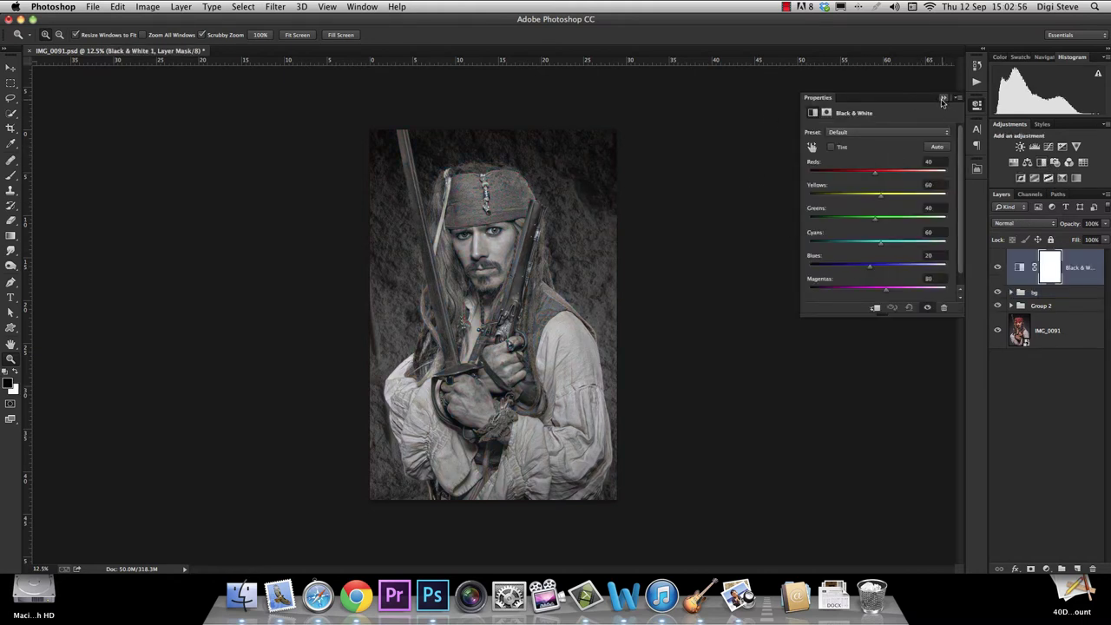
pyautogui.click(943, 100)
pyautogui.click(1022, 227)
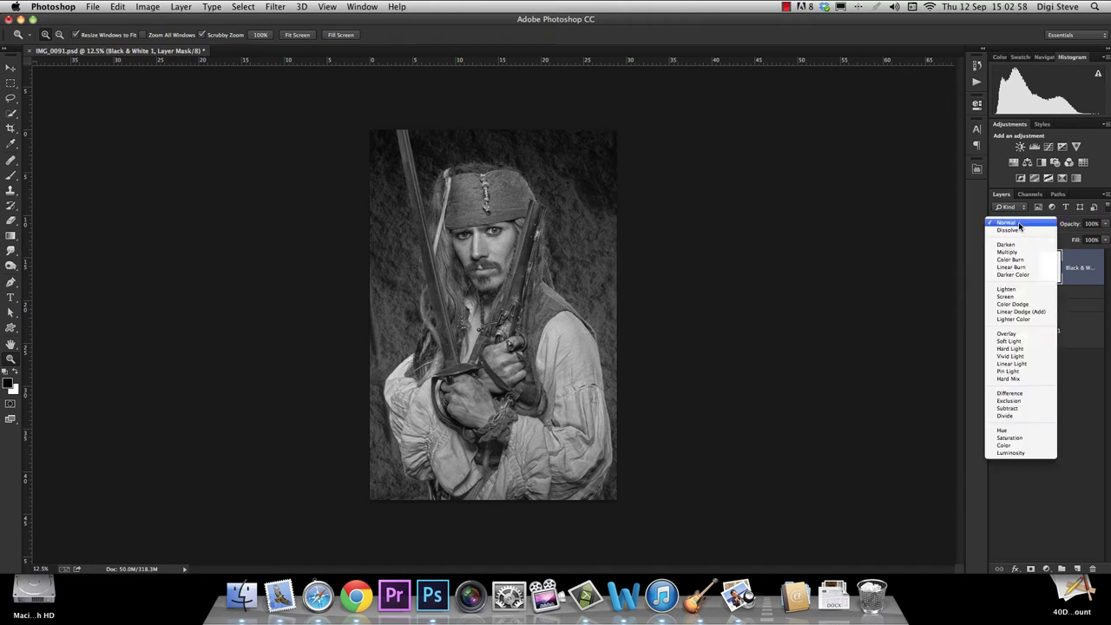
pyautogui.click(1051, 328)
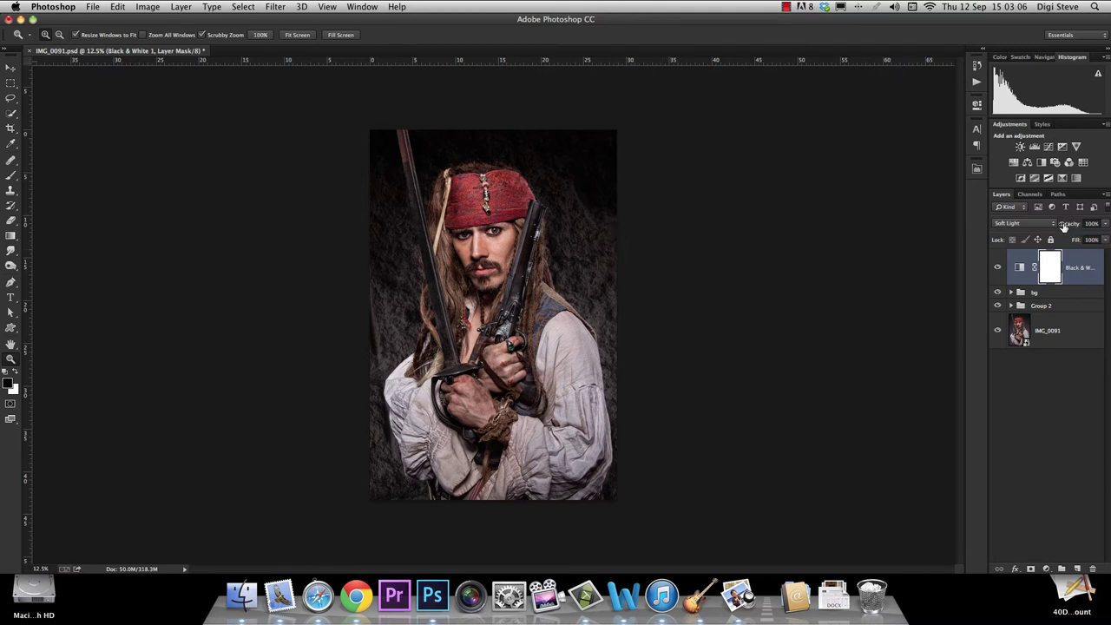
# Step: Lower the Black & White layer's opacity to 49%
pyautogui.moveTo(1072, 225); pyautogui.dragTo(1042, 227)
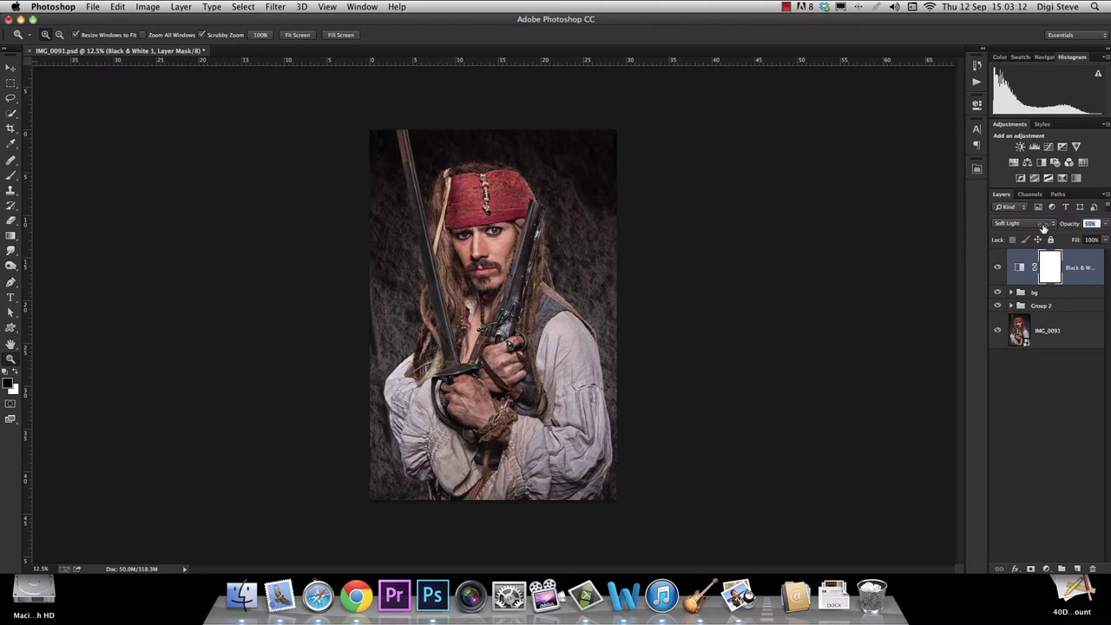
pyautogui.moveTo(1045, 228); pyautogui.dragTo(1045, 229)
pyautogui.moveTo(1044, 227); pyautogui.dragTo(1044, 234)
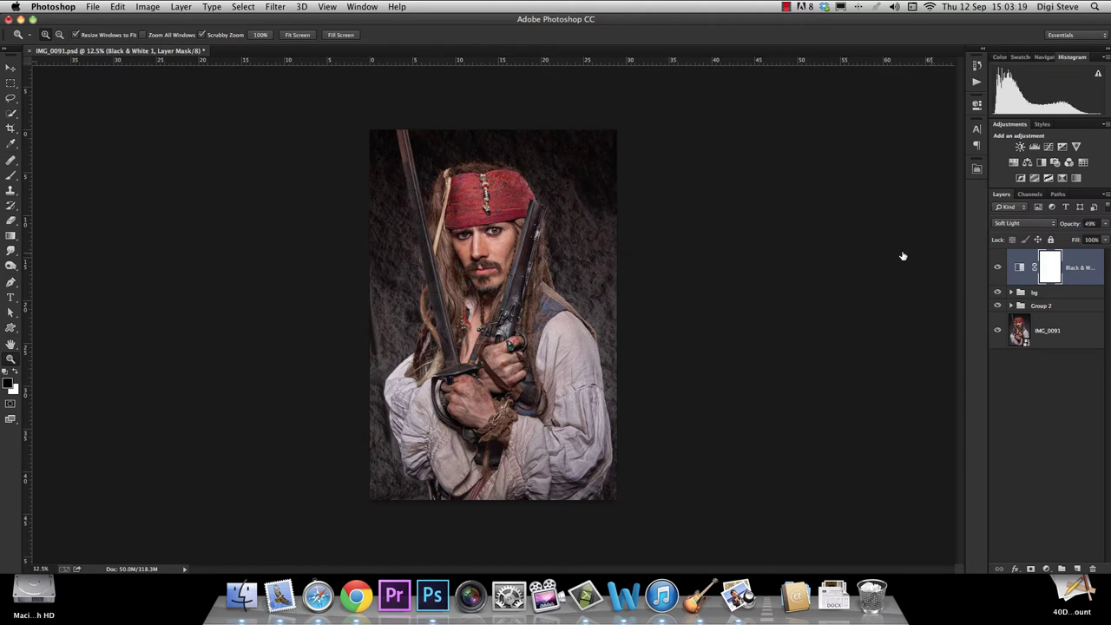
# Step: Examine the contrast effect up close on the pirate's face, hands and clothing
pyautogui.click(498, 258)
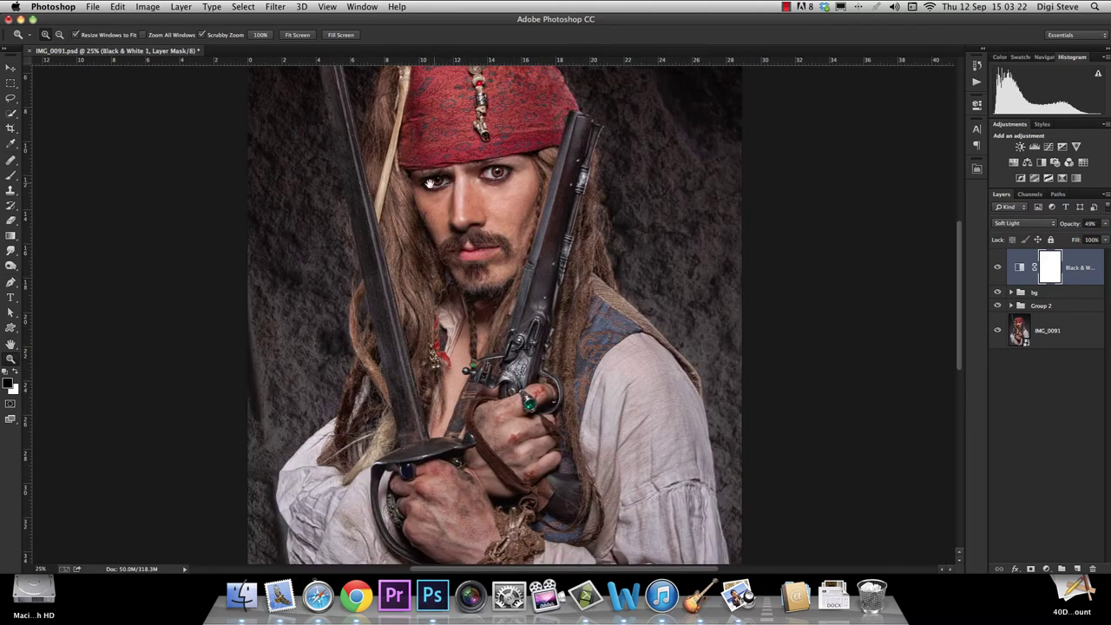
pyautogui.moveTo(402, 180); pyautogui.dragTo(481, 265)
pyautogui.scroll(-10, 481, 265)
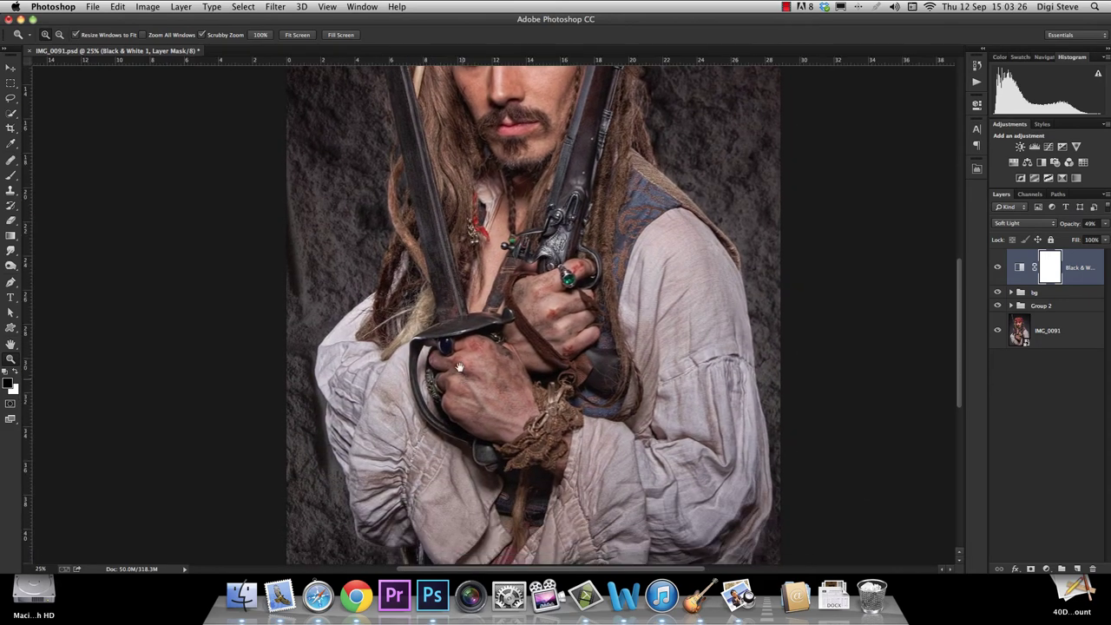
pyautogui.press('super+r')
pyautogui.scroll(7, 451, 286)
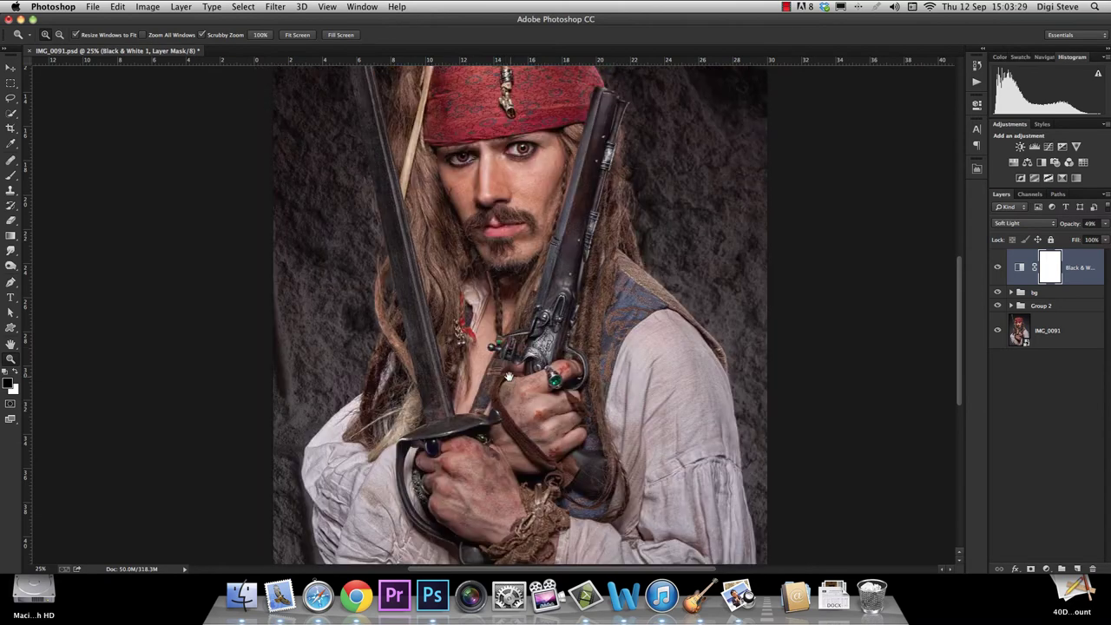
pyautogui.rightClick(495, 228)
pyautogui.click(509, 236)
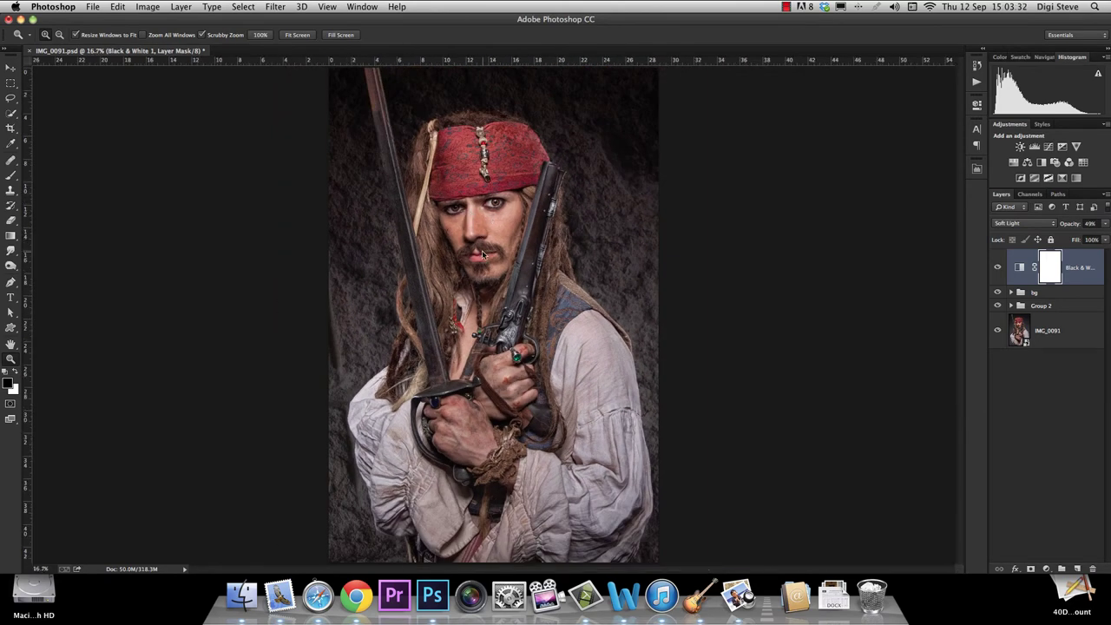
pyautogui.rightClick(452, 180)
pyautogui.press('Escape')
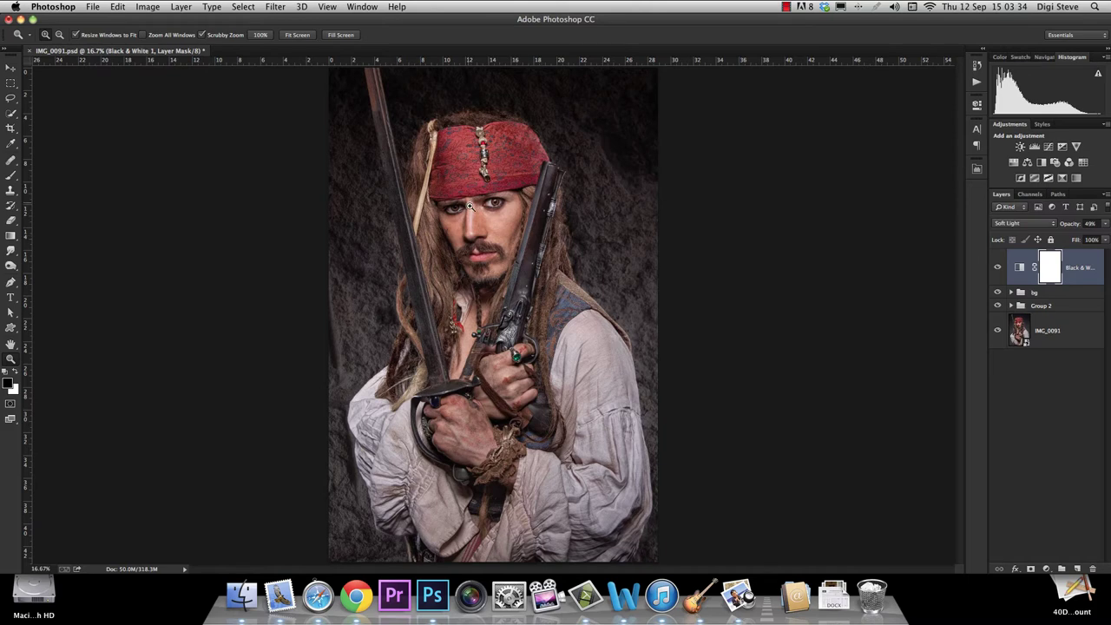
pyautogui.rightClick(469, 201)
pyautogui.click(503, 266)
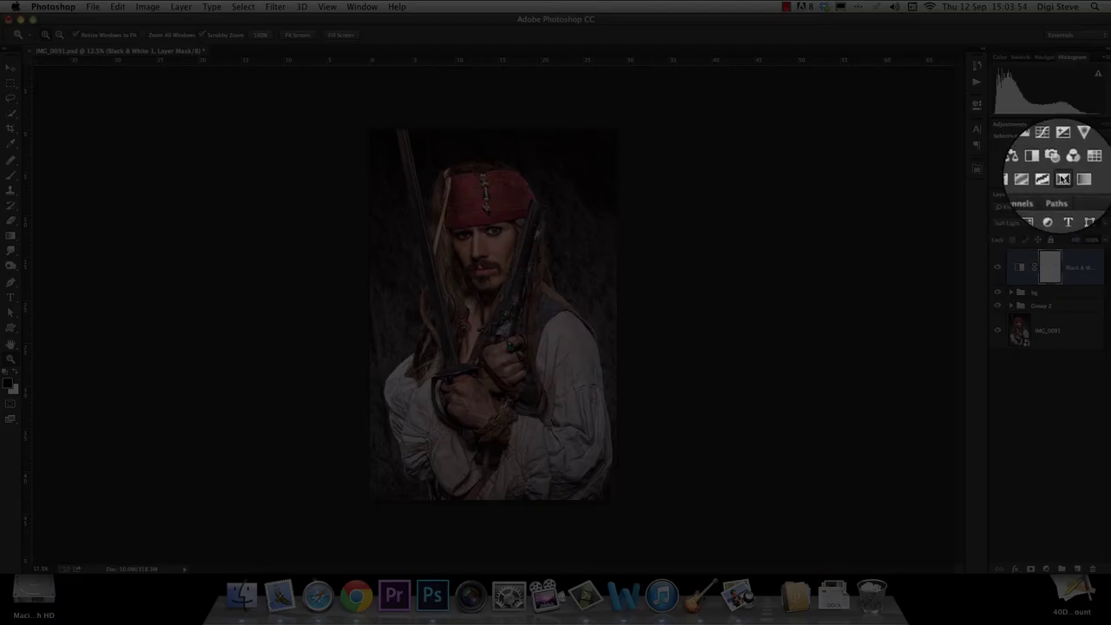
# Step: Add a Selective Color adjustment layer above the Black & White layer and target the Neutrals
pyautogui.click(1062, 178)
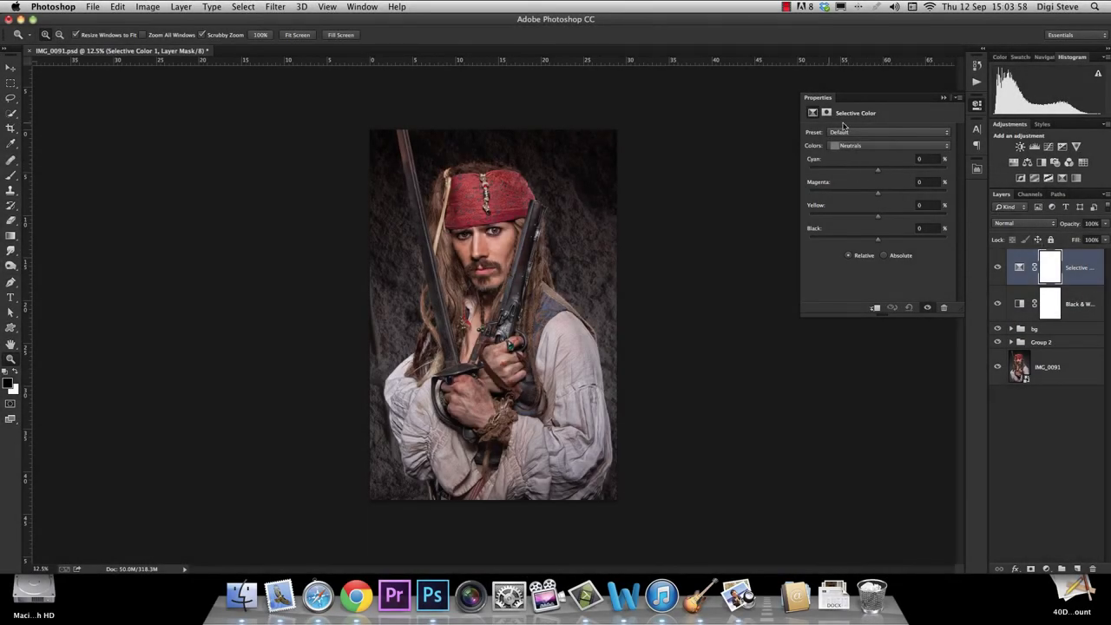
pyautogui.click(852, 146)
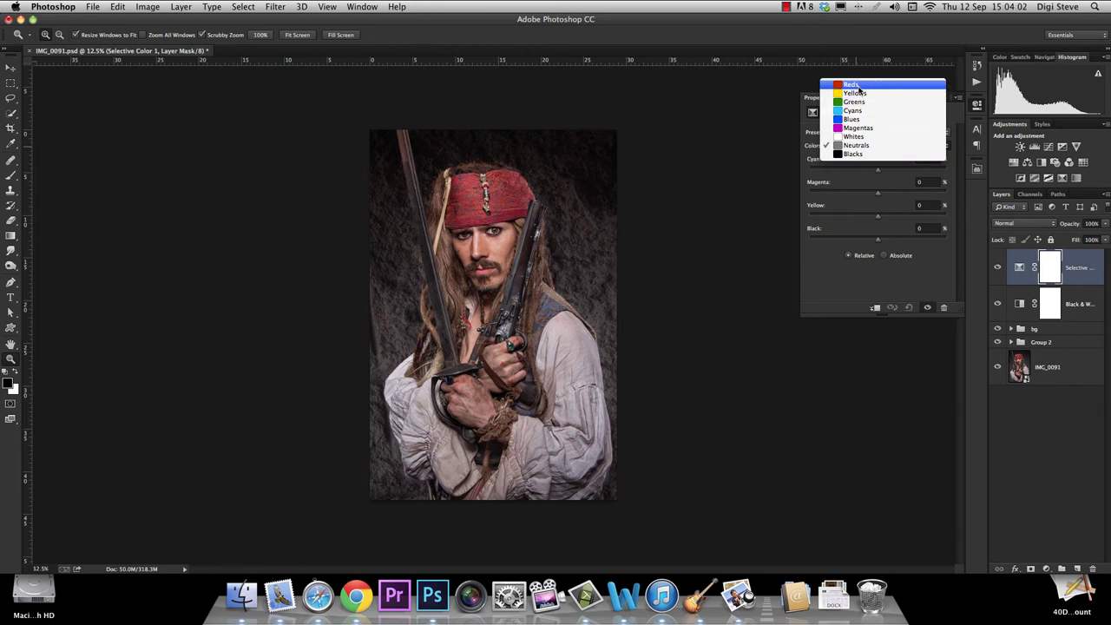
pyautogui.click(853, 85)
pyautogui.click(865, 147)
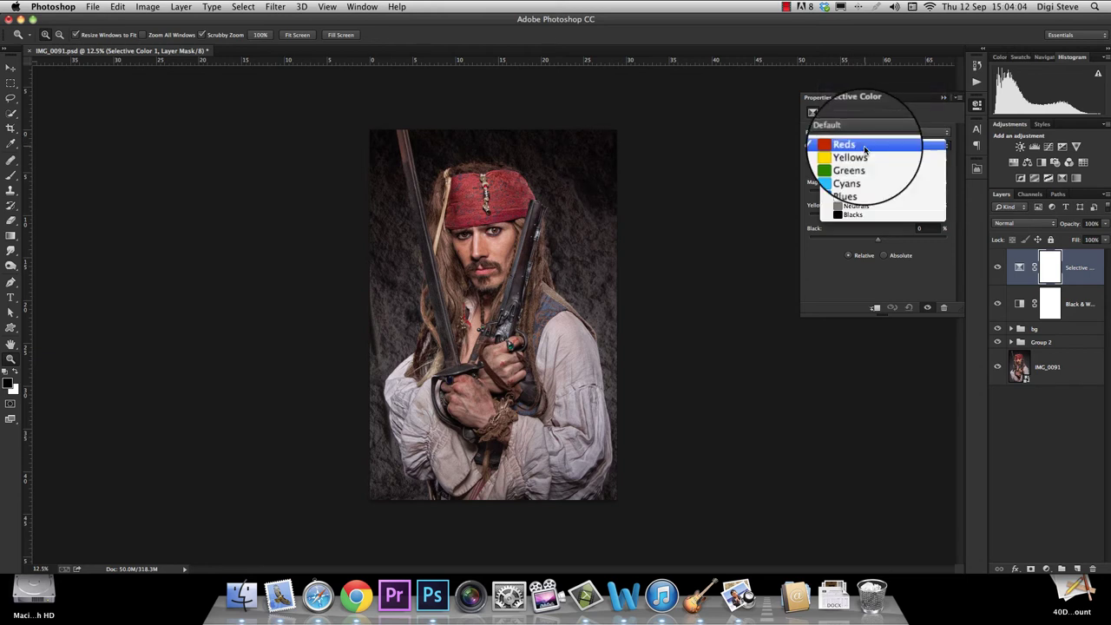
pyautogui.click(886, 209)
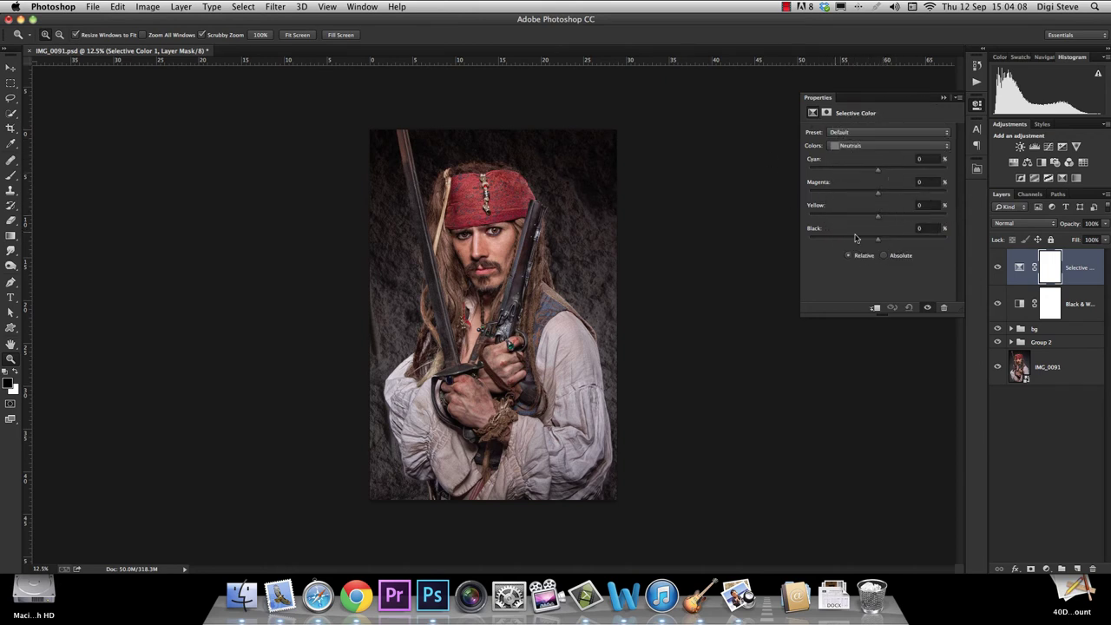
# Step: Warm the Neutrals by setting Cyan to -11, Magenta to +6 and Yellow to +11, leaving Black at 0
pyautogui.moveTo(878, 170); pyautogui.dragTo(867, 216)
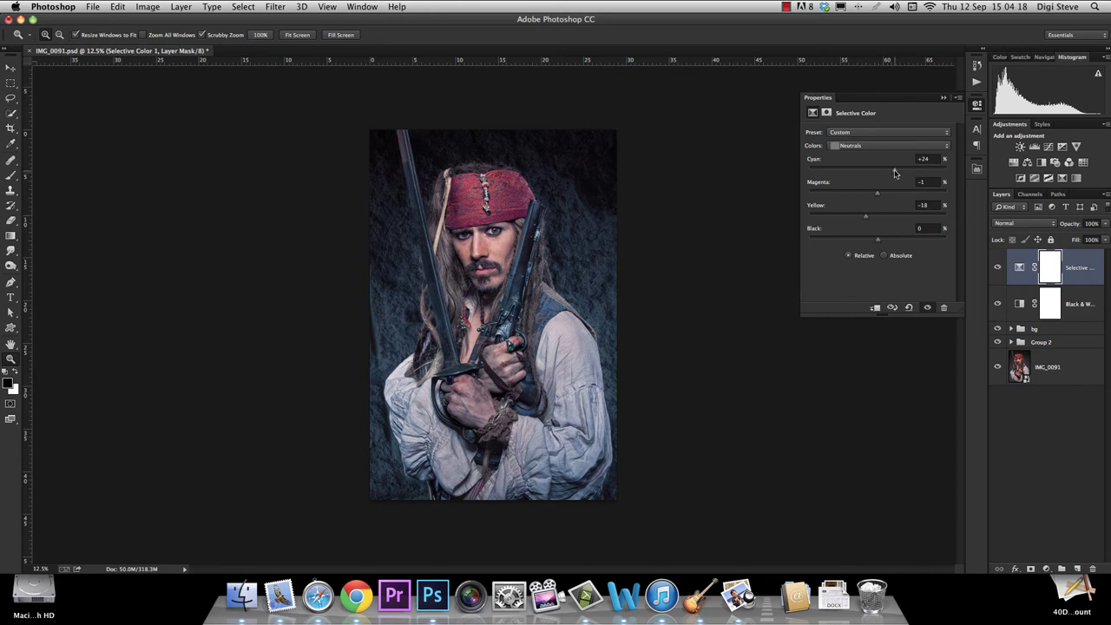
pyautogui.moveTo(864, 174); pyautogui.dragTo(861, 173)
pyautogui.moveTo(866, 217)
pyautogui.mouseDown()
pyautogui.moveTo(899, 217)
pyautogui.moveTo(887, 217)
pyautogui.mouseUp()
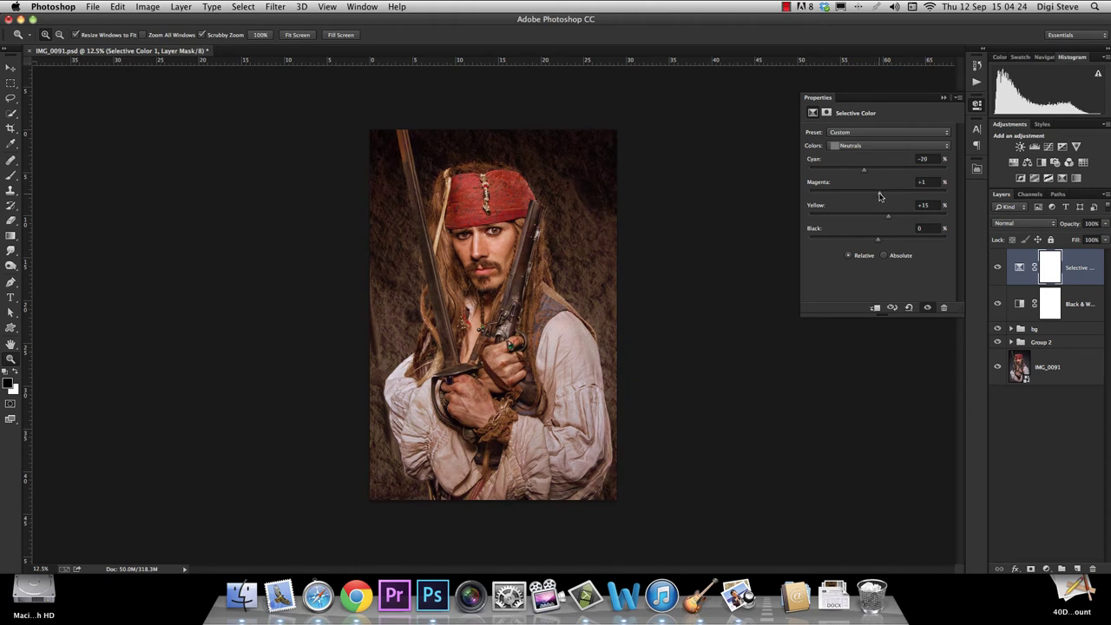
pyautogui.moveTo(878, 197); pyautogui.dragTo(881, 196)
pyautogui.moveTo(889, 218); pyautogui.dragTo(886, 218)
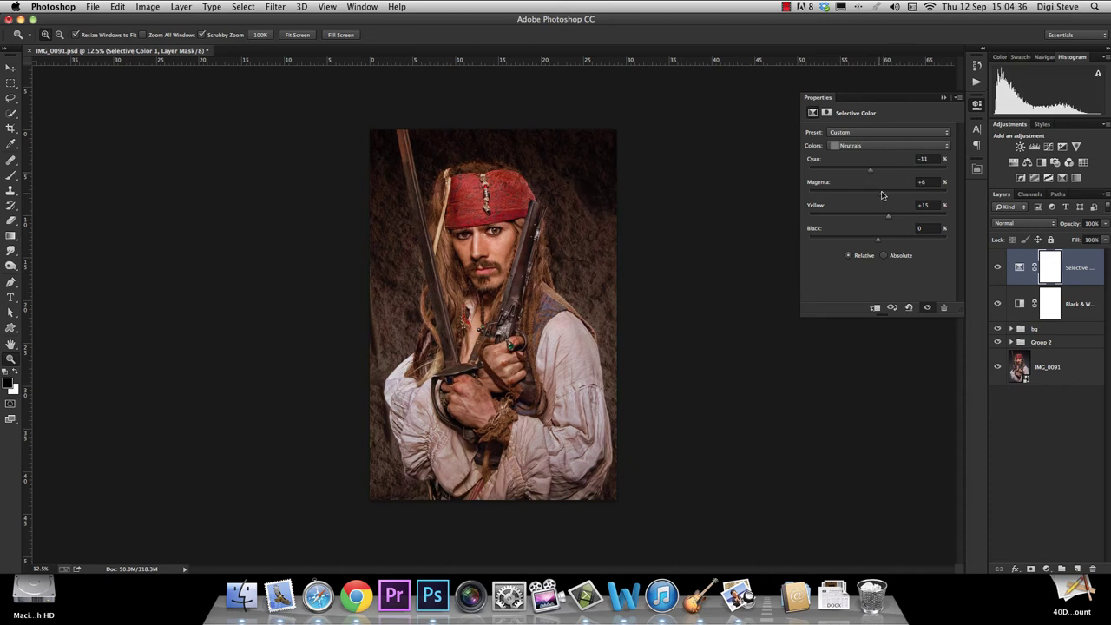
pyautogui.moveTo(886, 218); pyautogui.dragTo(885, 217)
pyautogui.moveTo(874, 241)
pyautogui.mouseDown()
pyautogui.moveTo(862, 242)
pyautogui.moveTo(877, 243)
pyautogui.mouseUp()
# Step: Reduce the Selective Color layer's opacity to 70% and compare the portrait with and without that layer
pyautogui.click(468, 251)
pyautogui.rightClick(503, 184)
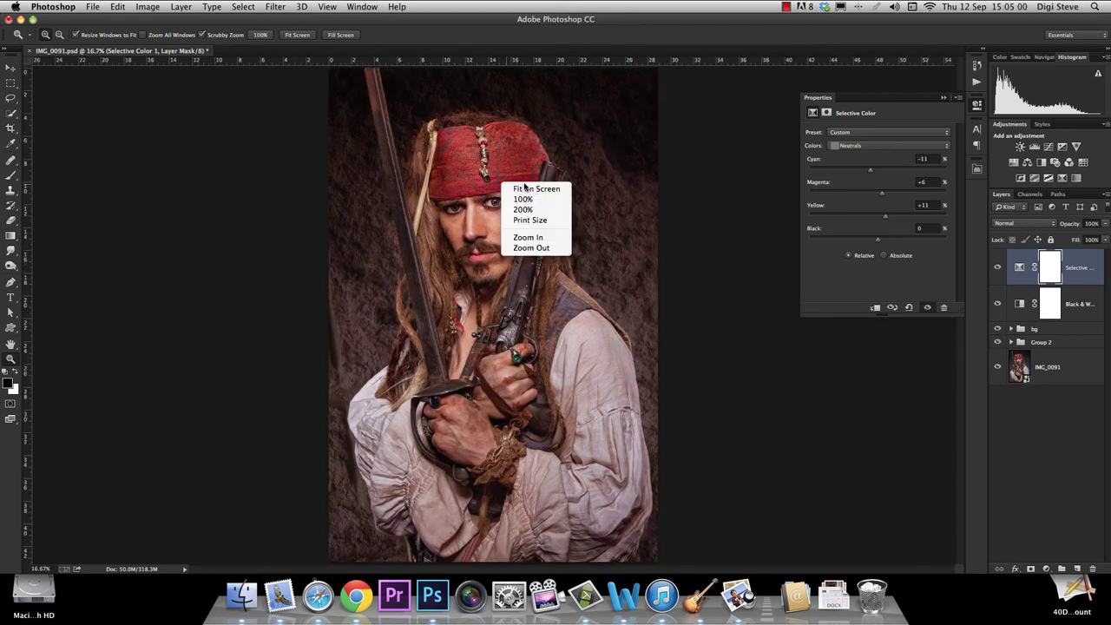
pyautogui.click(526, 188)
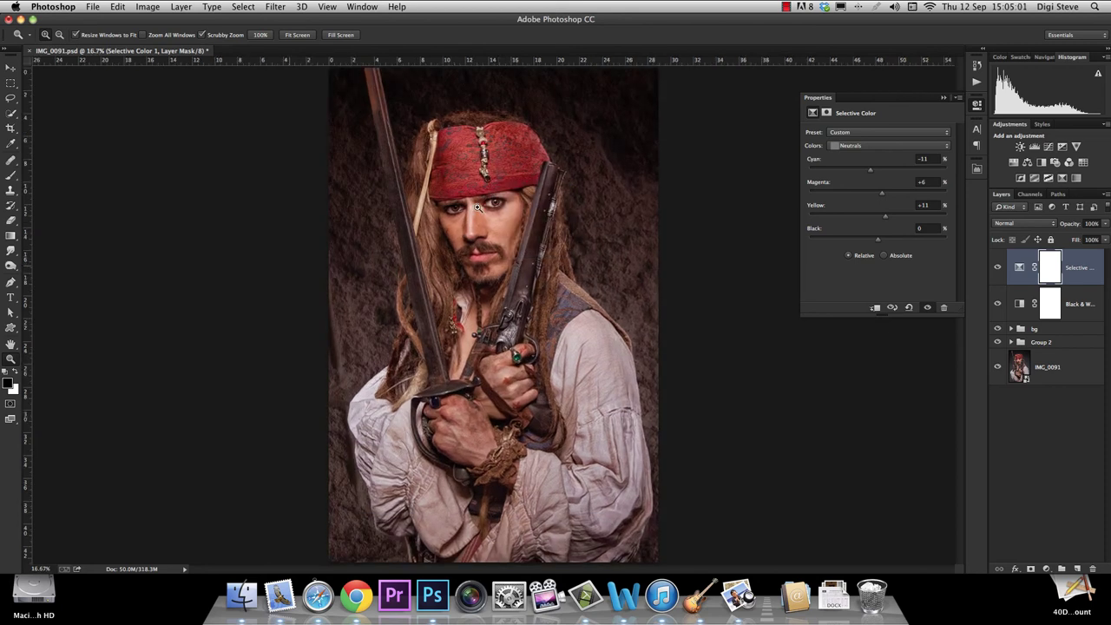
pyautogui.rightClick(536, 283)
pyautogui.click(540, 222)
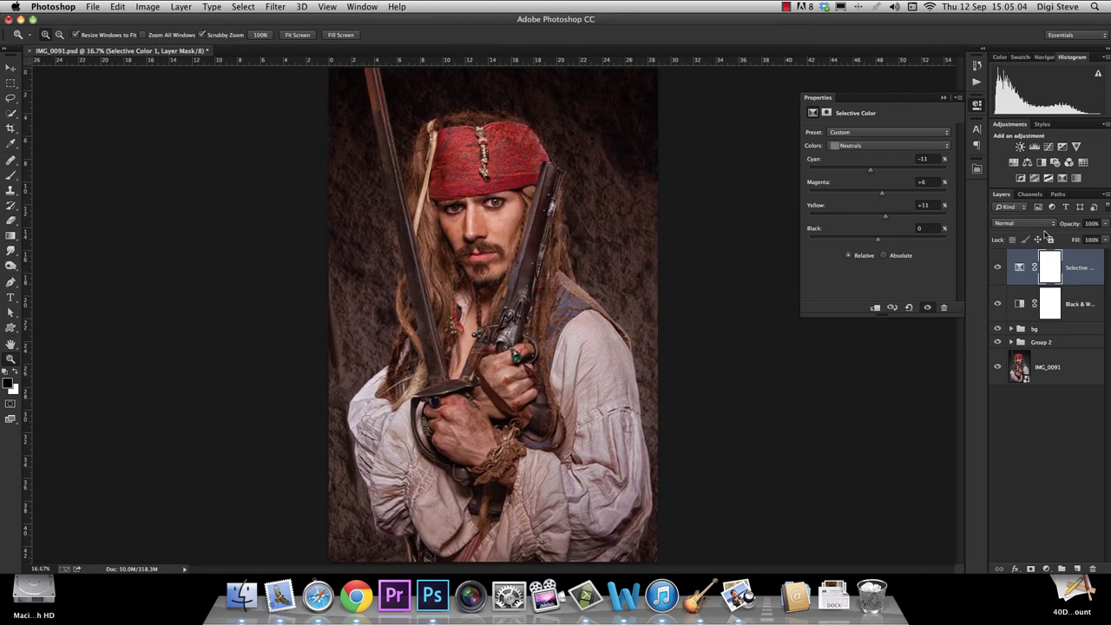
pyautogui.rightClick(548, 204)
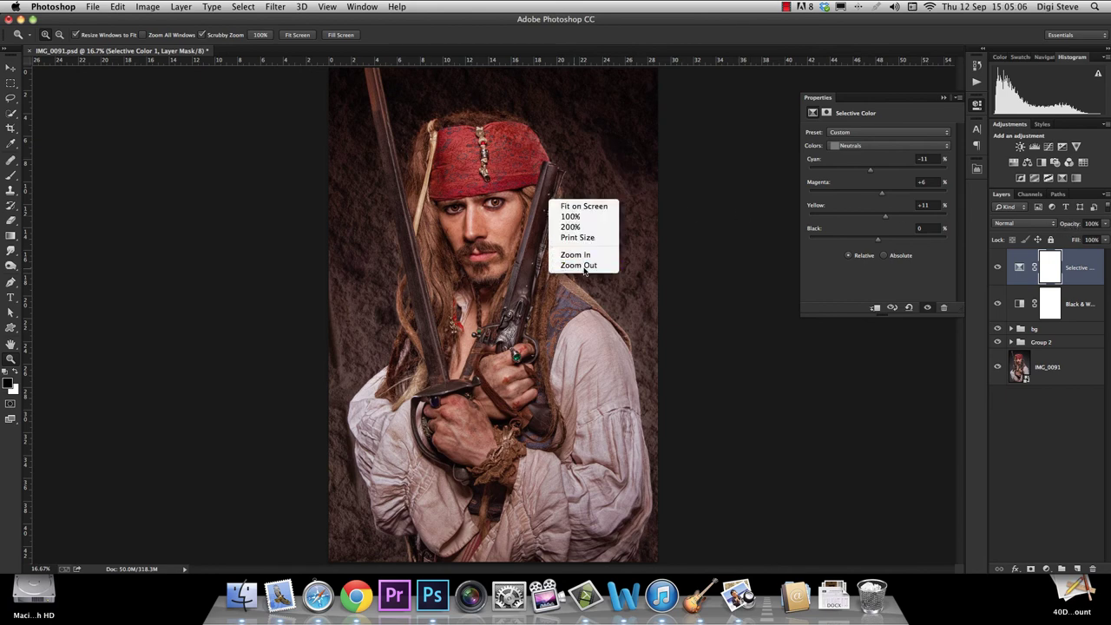
pyautogui.click(572, 266)
pyautogui.moveTo(1075, 223); pyautogui.dragTo(1060, 227)
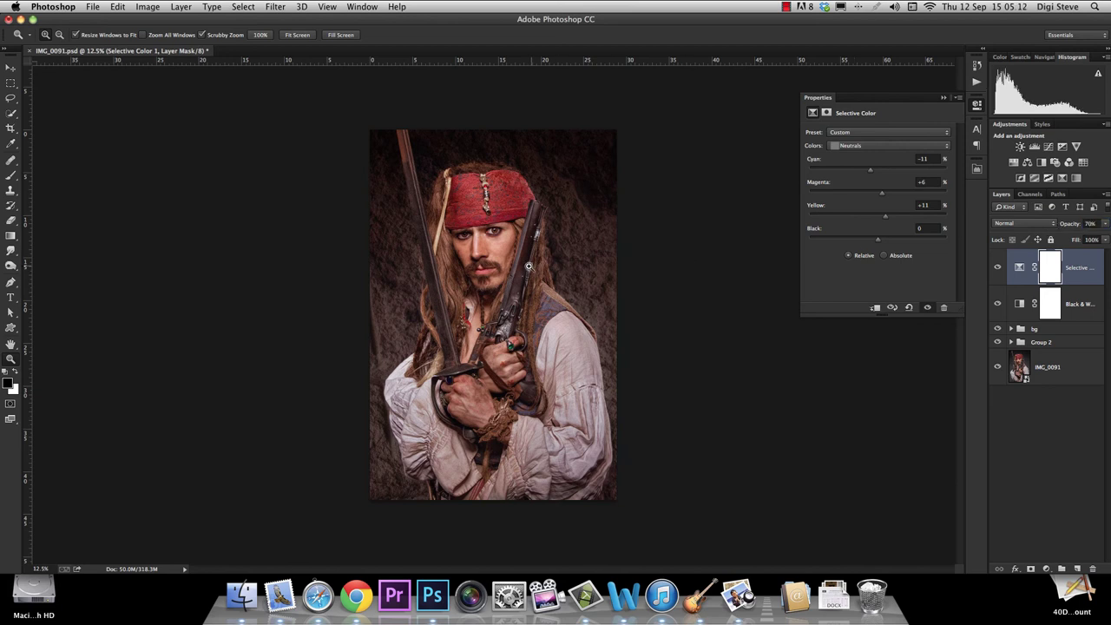
pyautogui.click(998, 267)
pyautogui.click(996, 267)
# Step: Group the Selective Color and Black & White adjustment layers, and compare the portrait with and without the new group
pyautogui.keyDown('shift'); pyautogui.click(1082, 301); pyautogui.keyUp('shift')
pyautogui.moveTo(1070, 268); pyautogui.dragTo(1072, 444)
pyautogui.moveTo(1059, 556); pyautogui.dragTo(1060, 569)
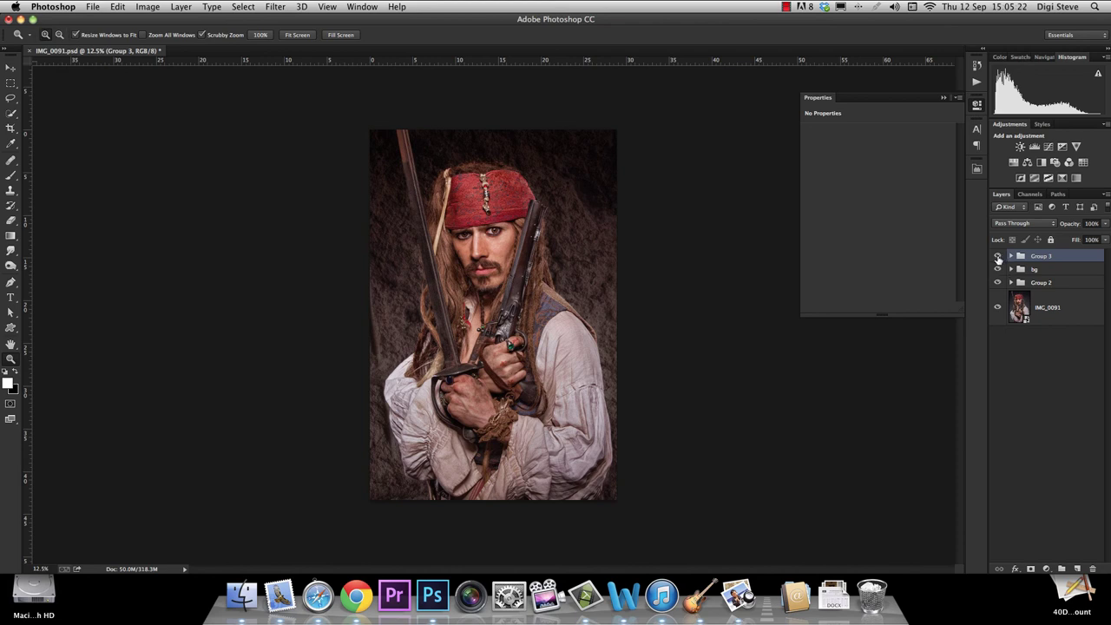
pyautogui.click(997, 256)
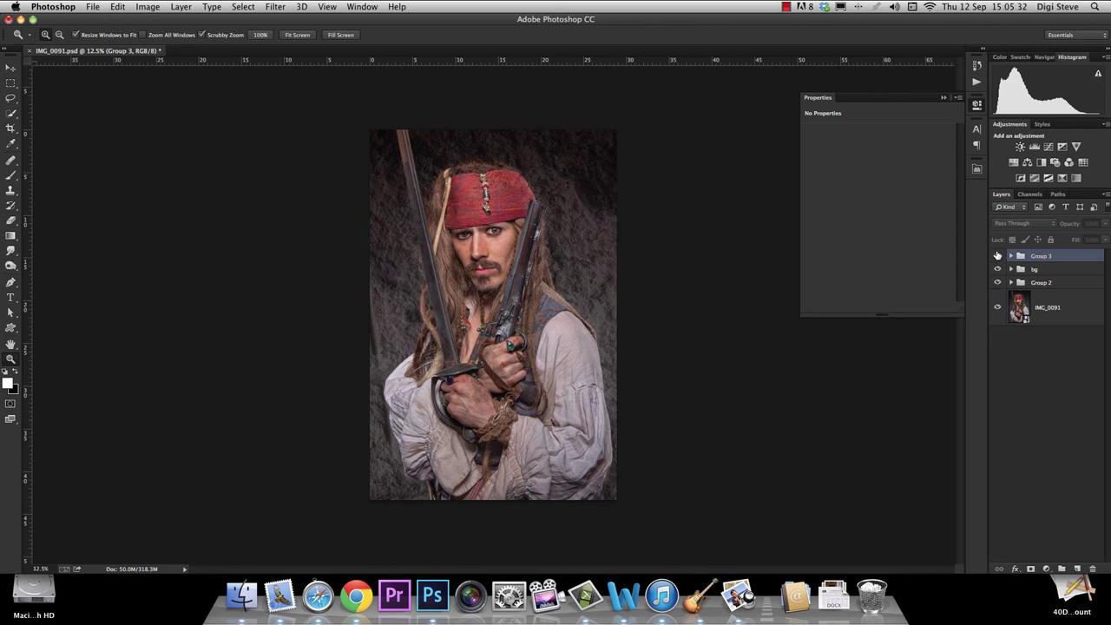
pyautogui.click(997, 255)
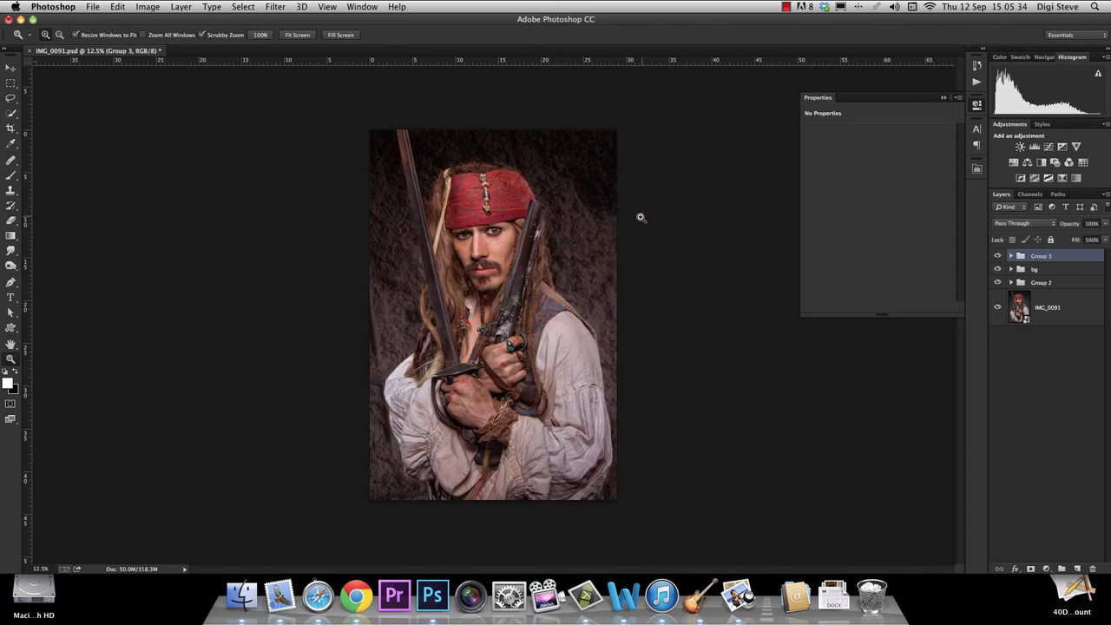